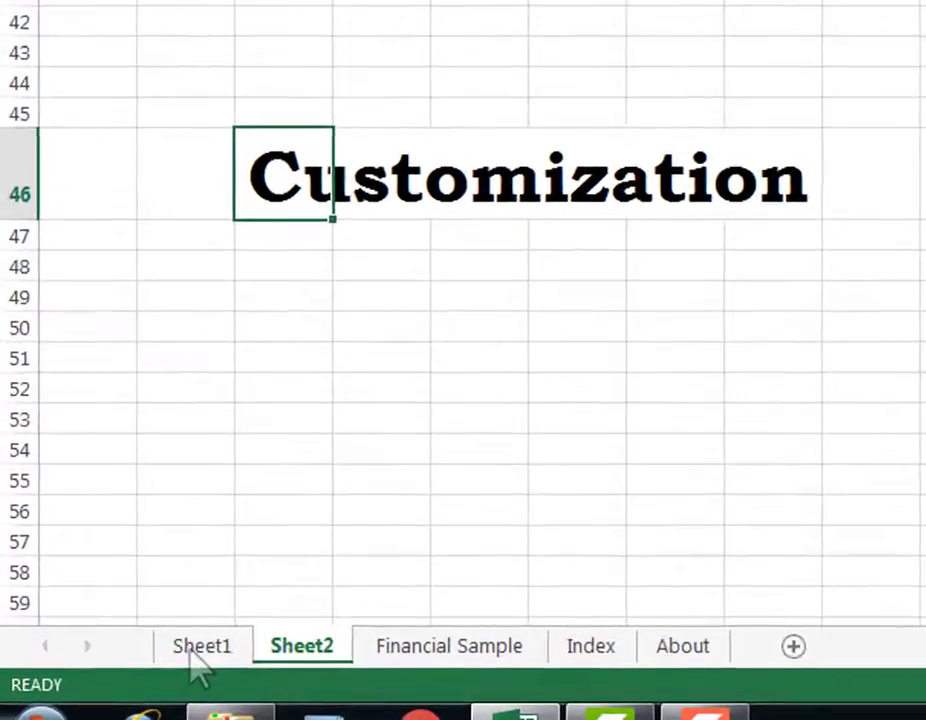
# Look over Sheet1 and the Financial Sample sheet, then return to Sheet2.
pyautogui.click(213, 645)
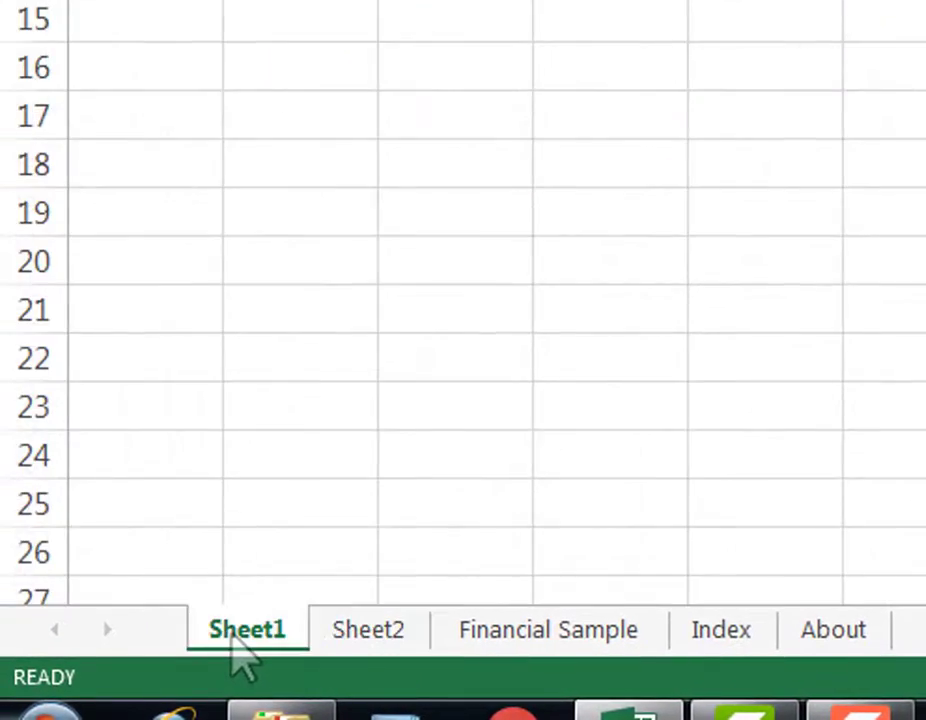
pyautogui.click(499, 645)
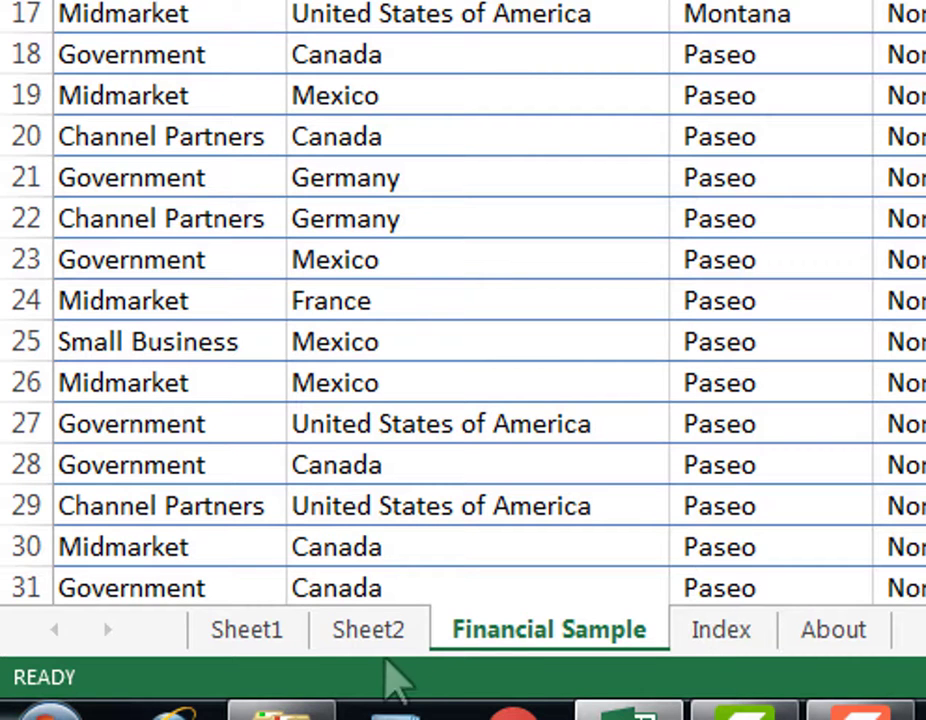
pyautogui.click(388, 645)
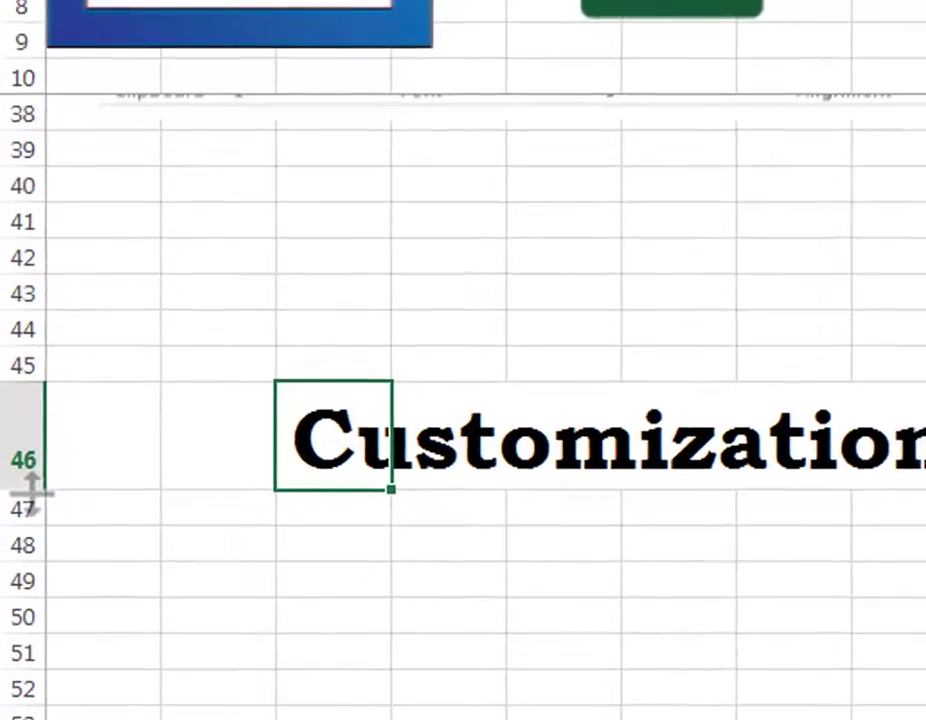
# Drag column D's border to narrow it back to its default width.
pyautogui.moveTo(38, 494)
pyautogui.mouseDown()
pyautogui.moveTo(31, 398)
pyautogui.moveTo(30, 490)
pyautogui.mouseUp()
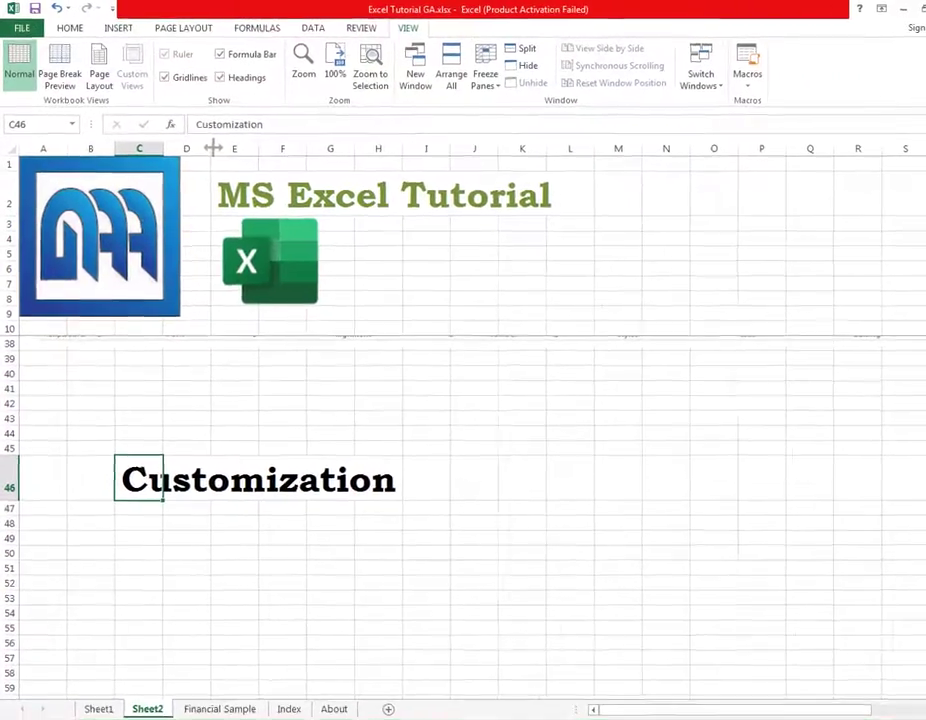
pyautogui.moveTo(277, 192); pyautogui.dragTo(467, 192)
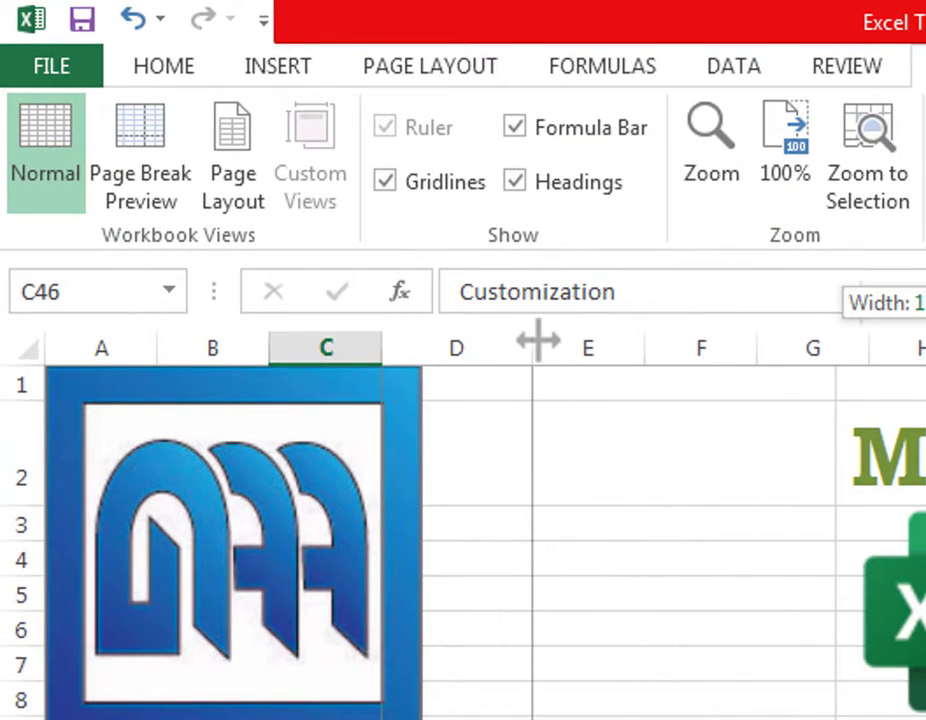
pyautogui.moveTo(841, 346); pyautogui.dragTo(537, 346)
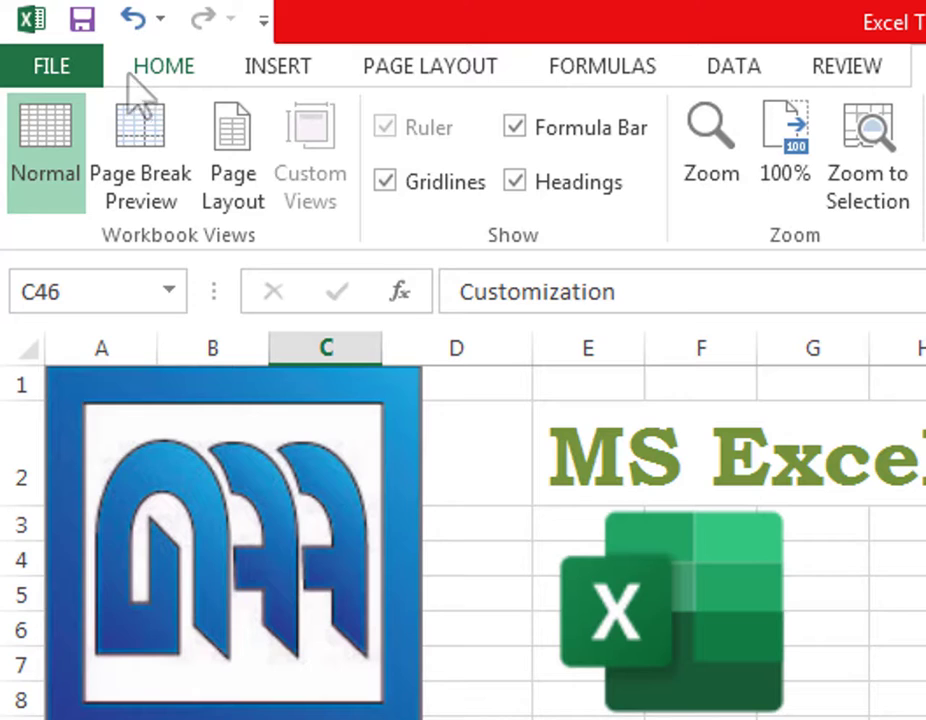
# Browse the Home, Insert, Page Layout, Formulas and Data tabs, ending back on Home.
pyautogui.click(165, 70)
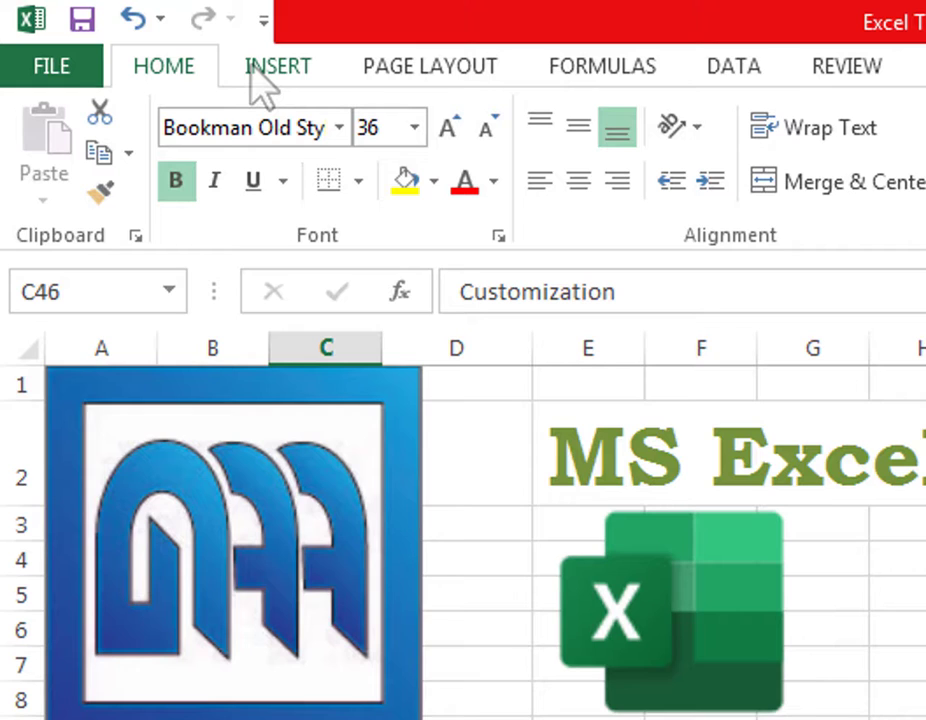
pyautogui.click(268, 68)
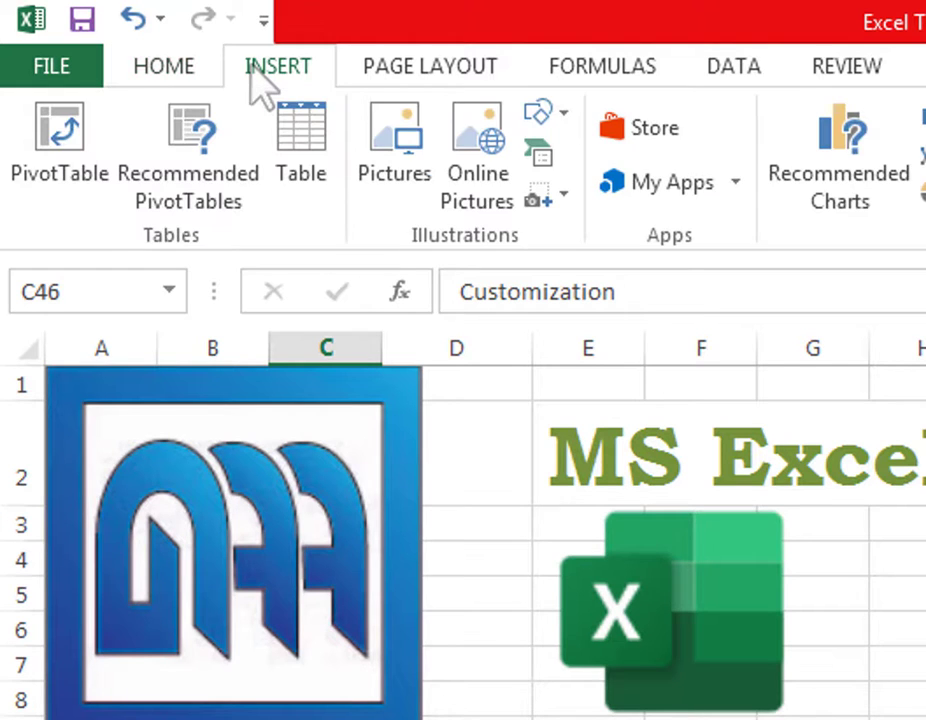
pyautogui.click(428, 70)
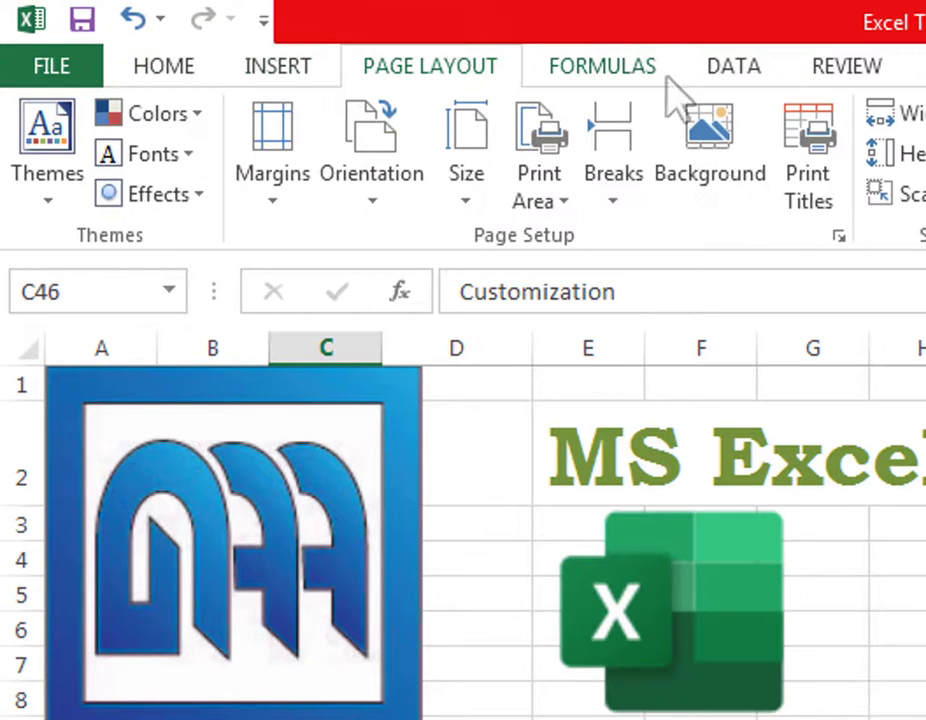
pyautogui.click(610, 70)
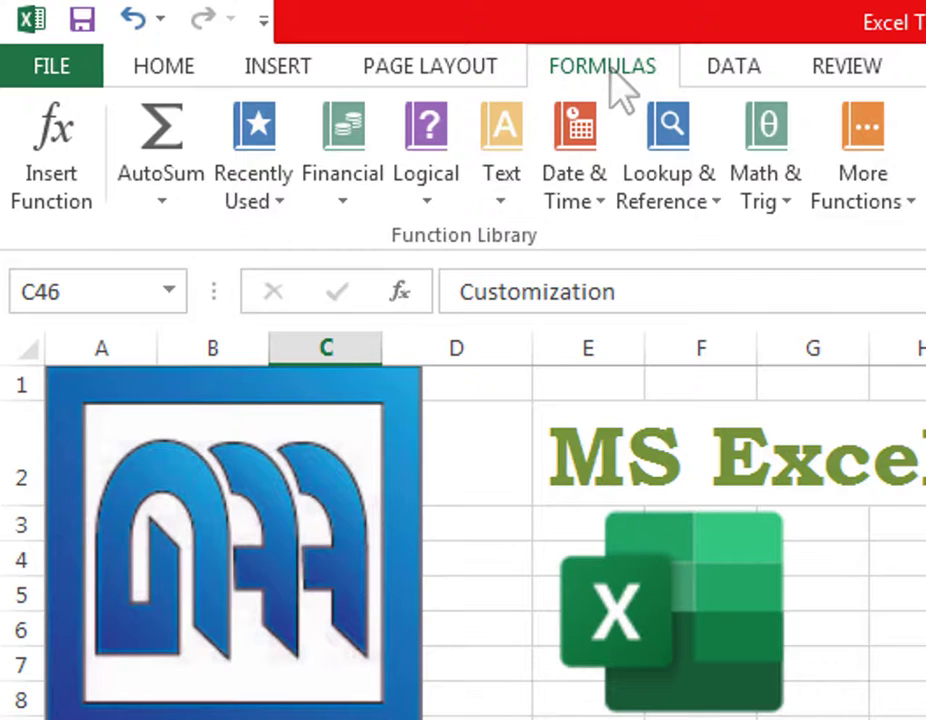
pyautogui.click(724, 70)
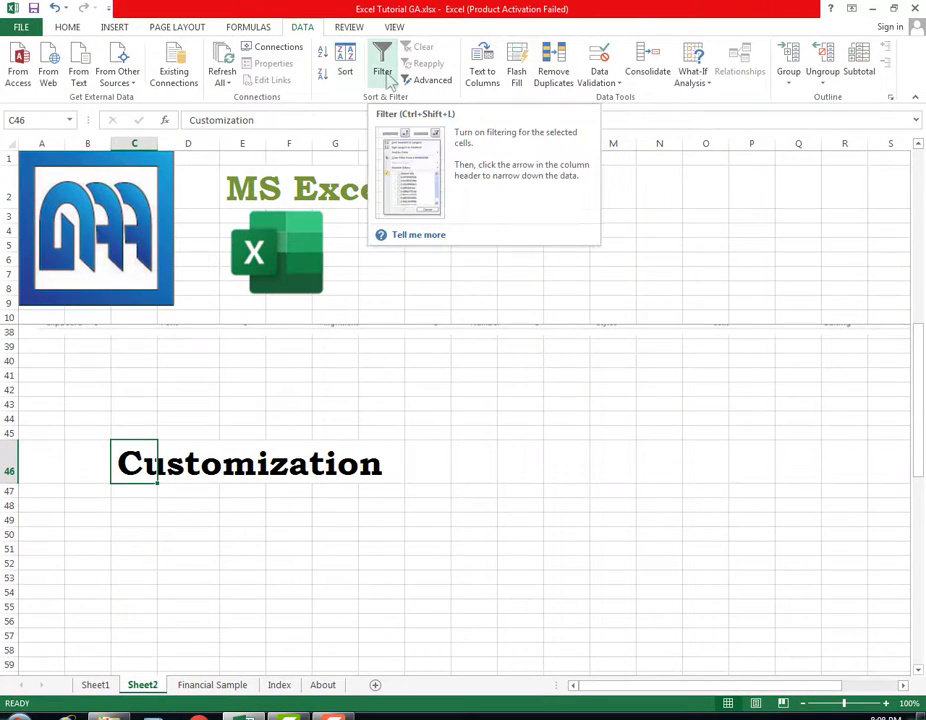
pyautogui.click(109, 30)
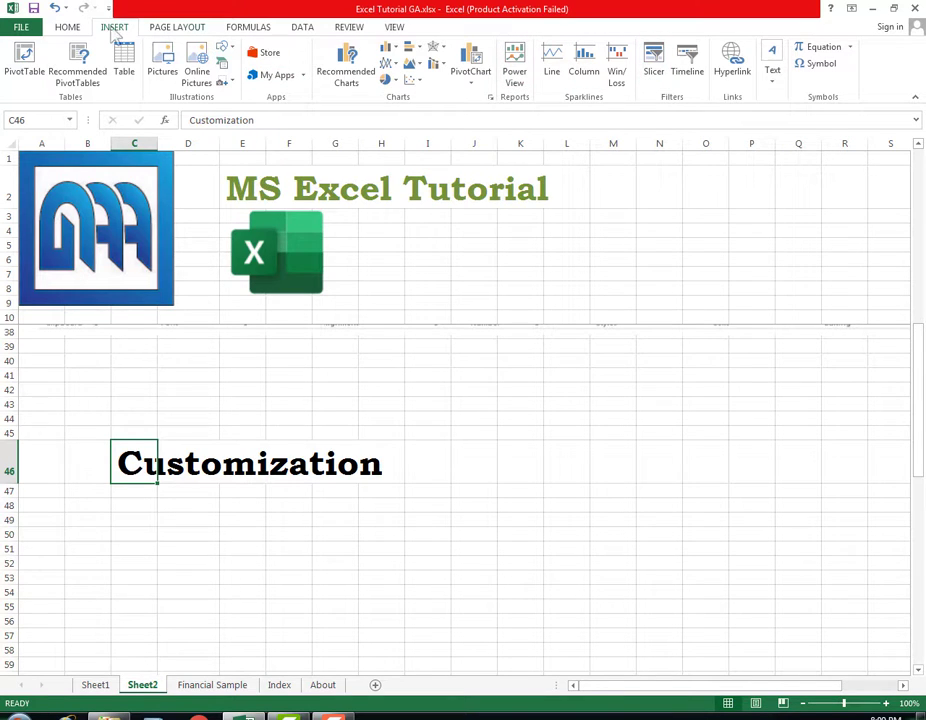
pyautogui.click(68, 28)
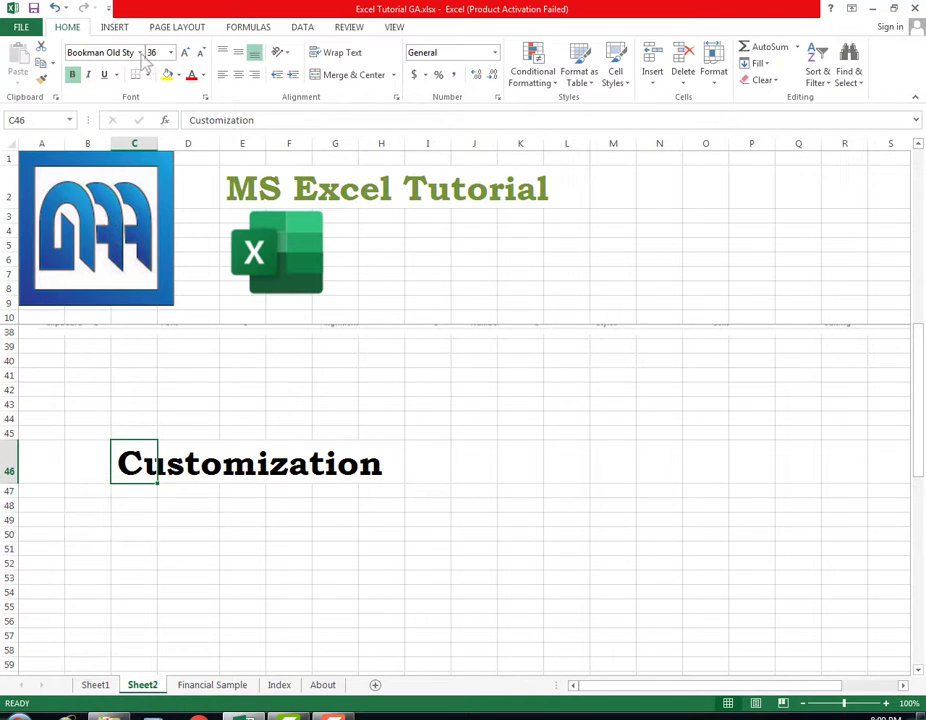
# Set the Customization heading's font to Blackoak Std from the Font name list.
pyautogui.click(104, 52)
pyautogui.click(140, 52)
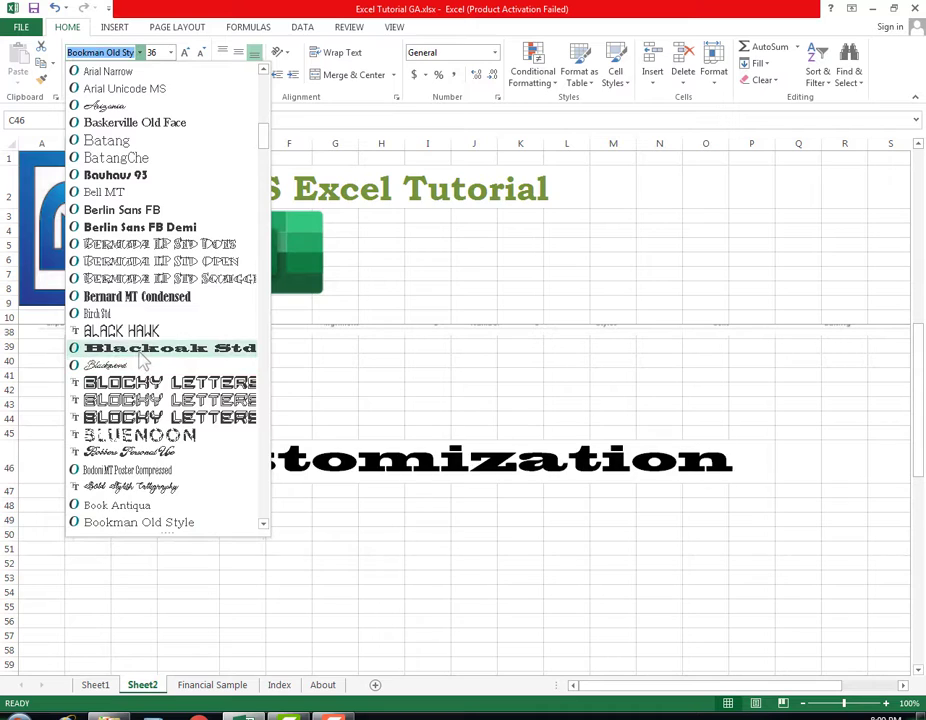
pyautogui.click(120, 347)
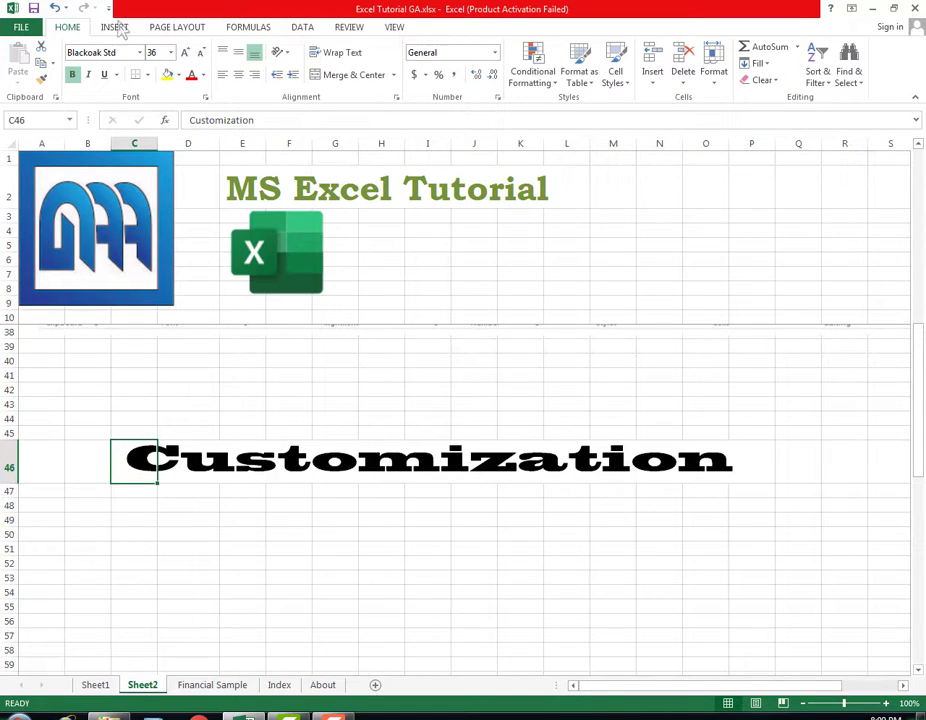
# Glance at the Review and View tabs, then return to Home.
pyautogui.click(357, 30)
pyautogui.click(398, 32)
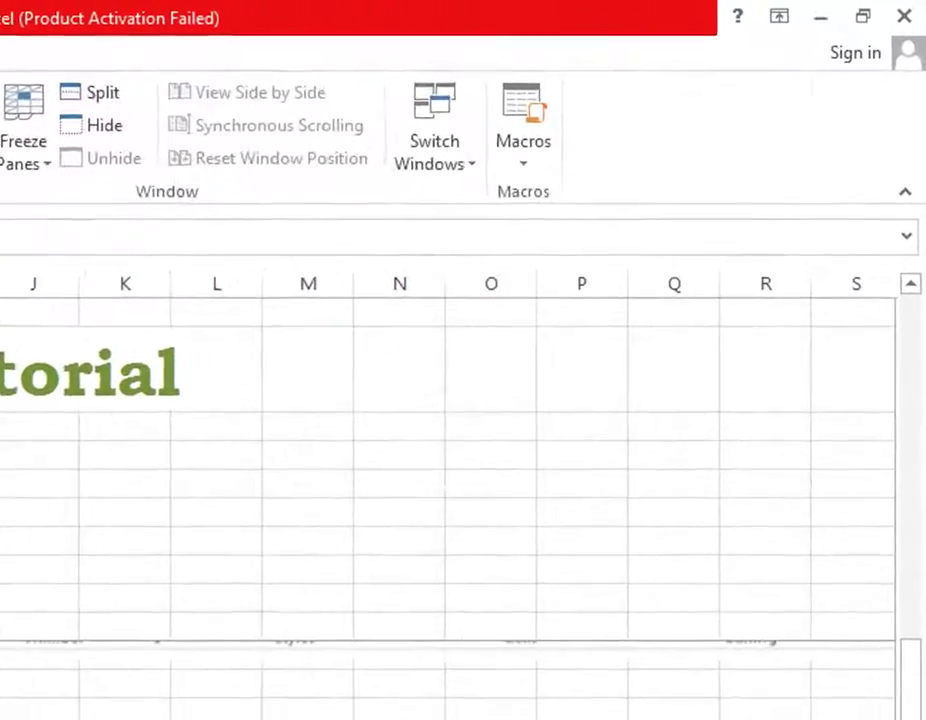
pyautogui.click(28, 28)
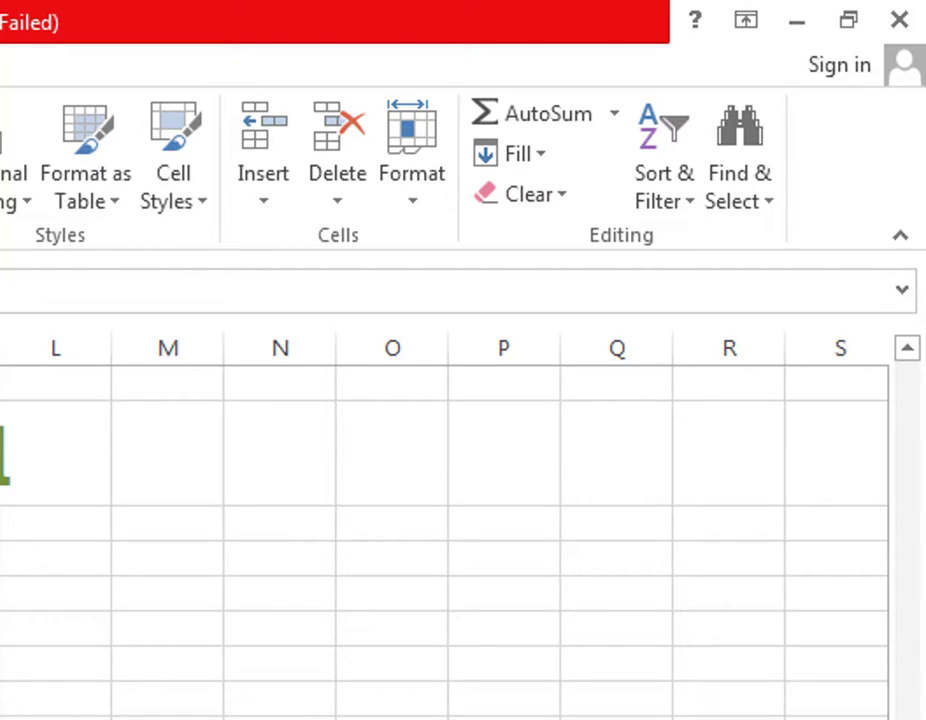
# Open Customize the Ribbon in Excel Options from the ribbon's right-click menu.
pyautogui.rightClick(838, 178)
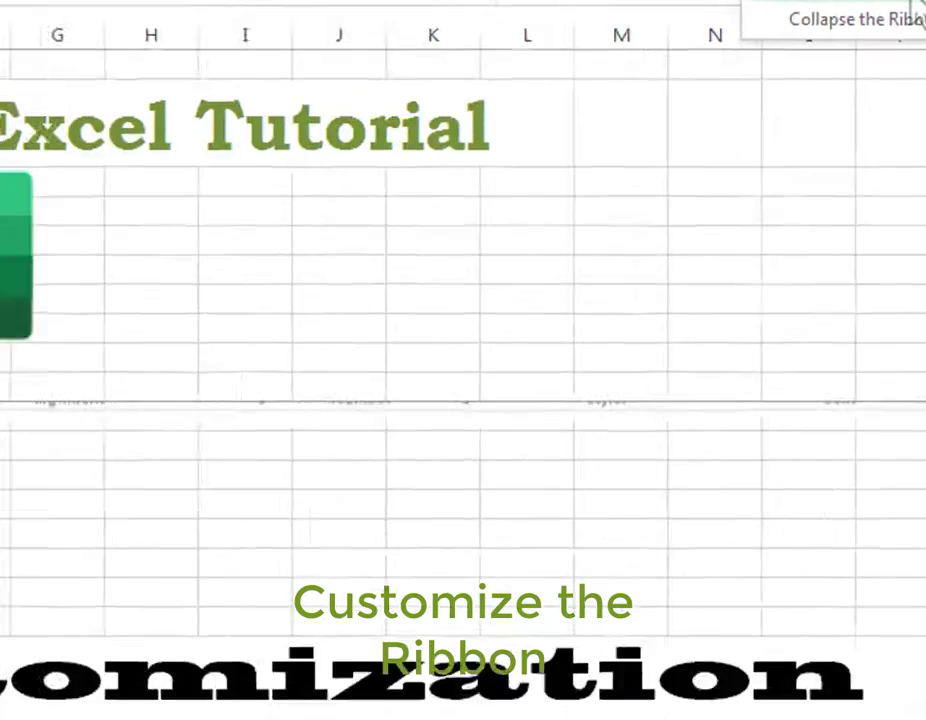
pyautogui.click(512, 297)
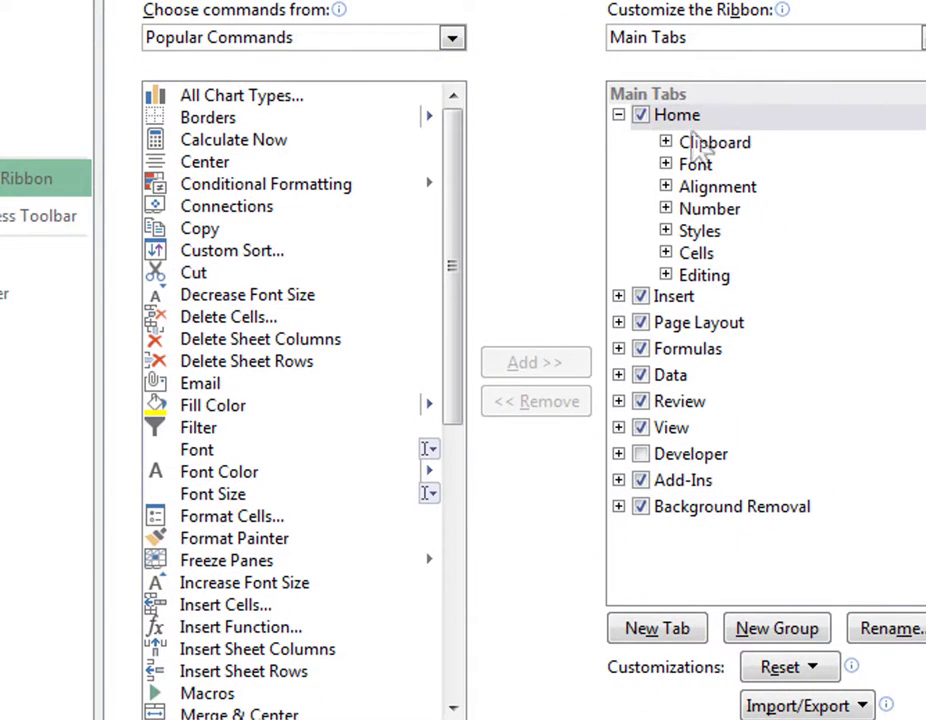
# Add a new custom group under the Home tab and name it 'Ghazni'.
pyautogui.click(619, 116)
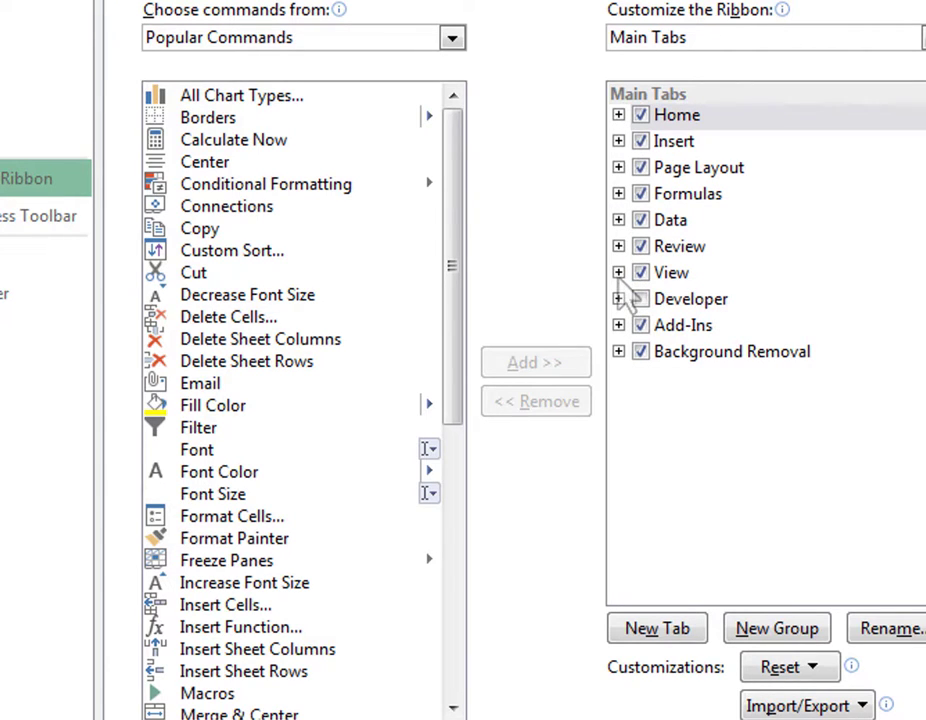
pyautogui.click(619, 115)
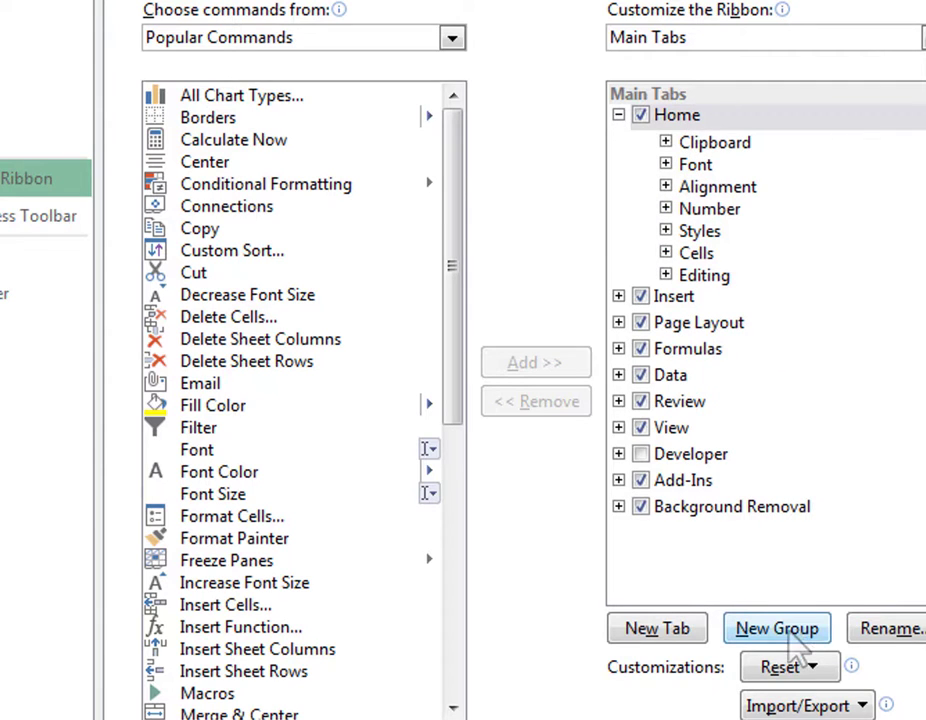
pyautogui.click(790, 632)
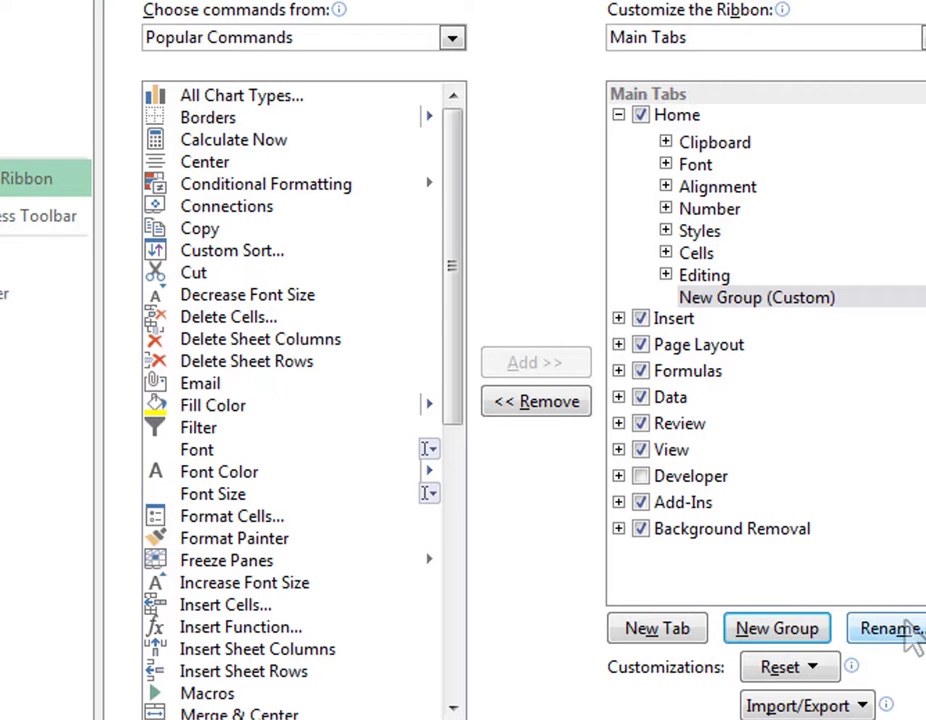
pyautogui.click(889, 632)
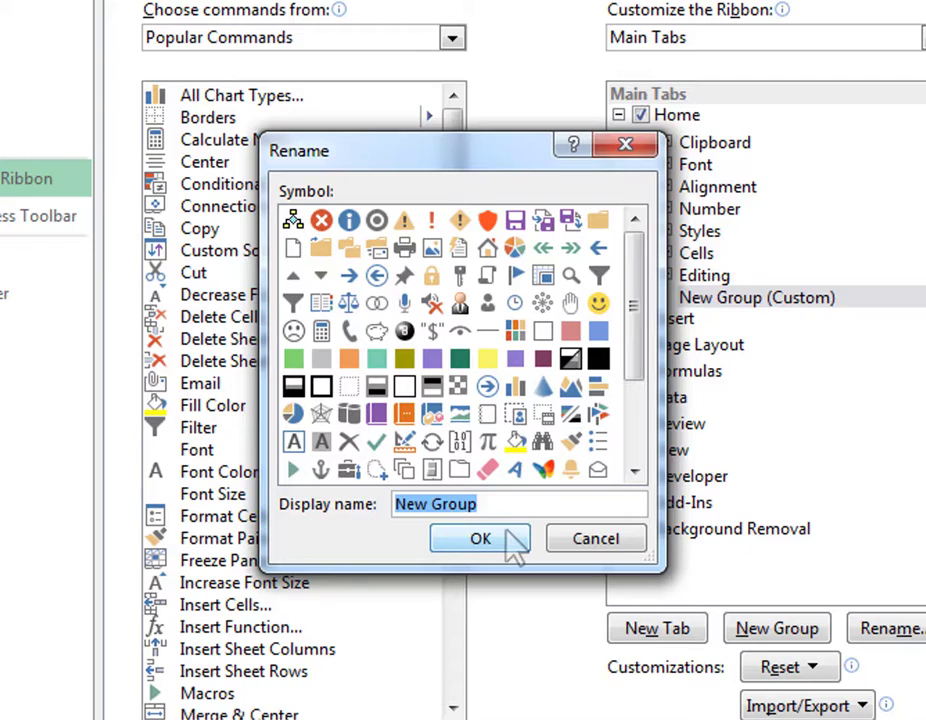
pyautogui.write('Ghaz')
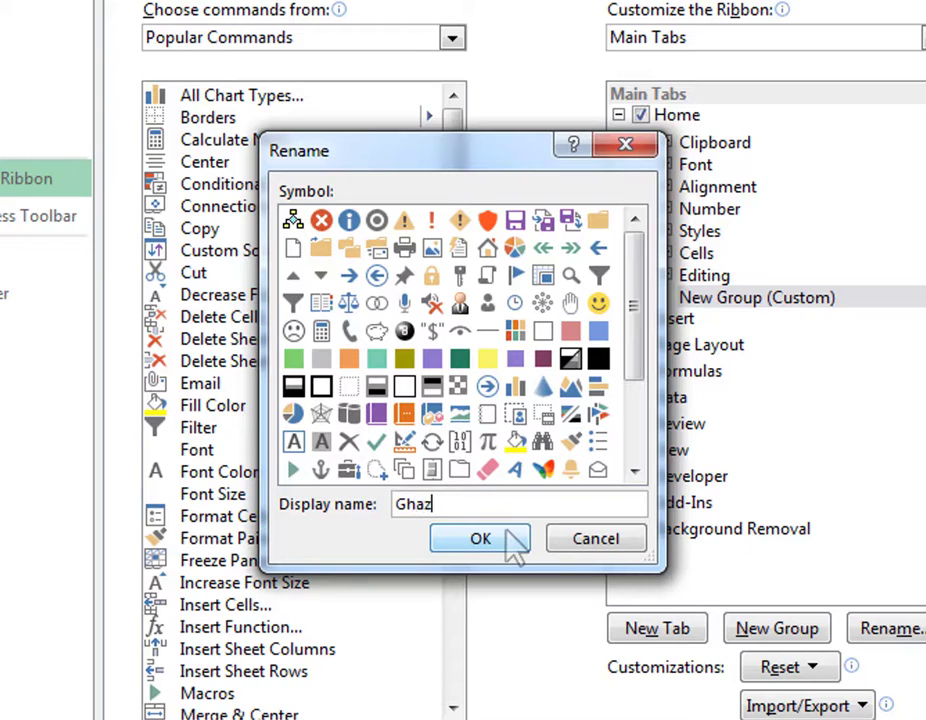
pyautogui.write('ni')
pyautogui.click(495, 542)
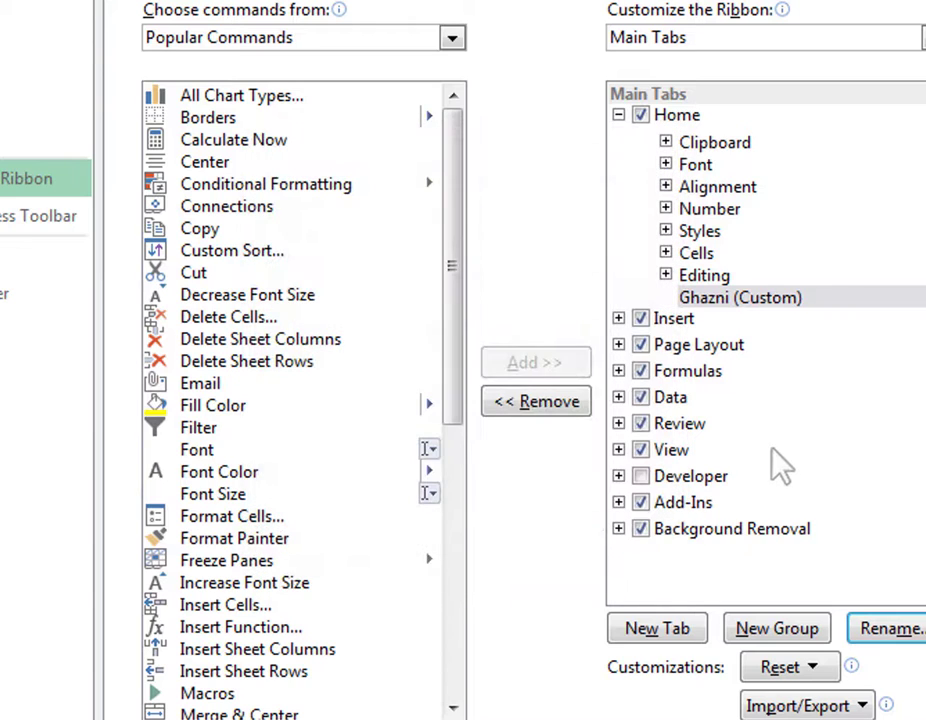
# Add Copy, Cut and Fill Color from Popular Commands to the Ghazni group.
pyautogui.click(722, 301)
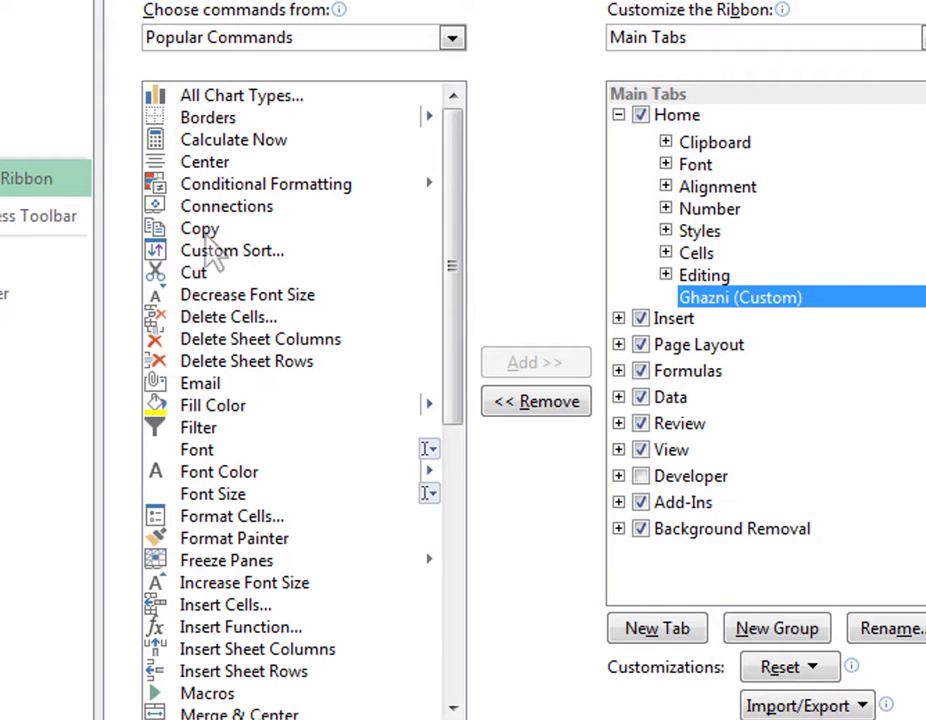
pyautogui.click(205, 232)
pyautogui.click(536, 368)
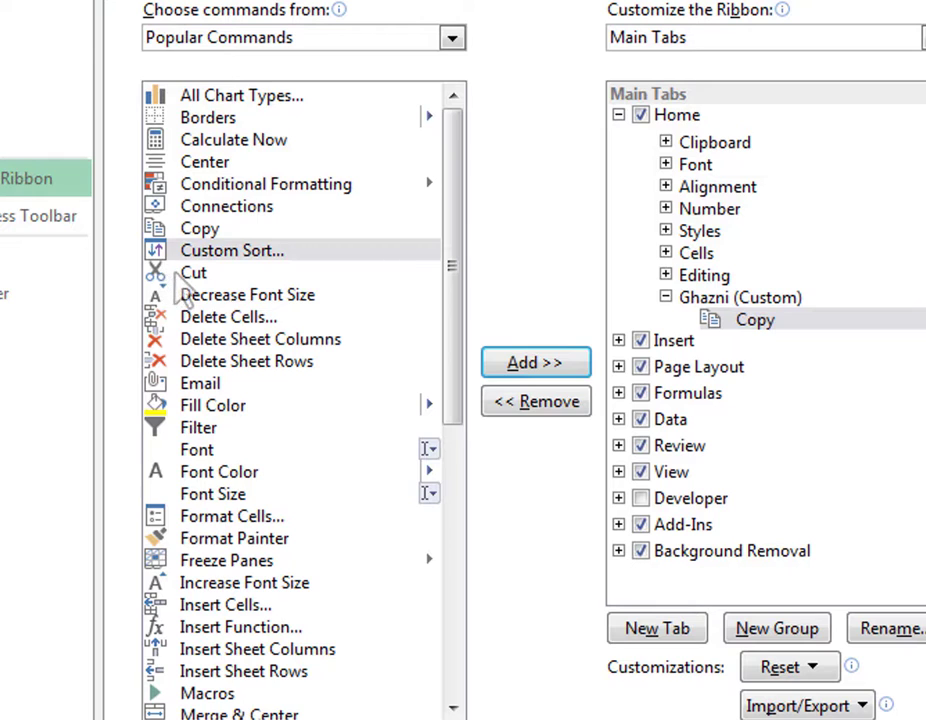
pyautogui.click(240, 272)
pyautogui.click(533, 370)
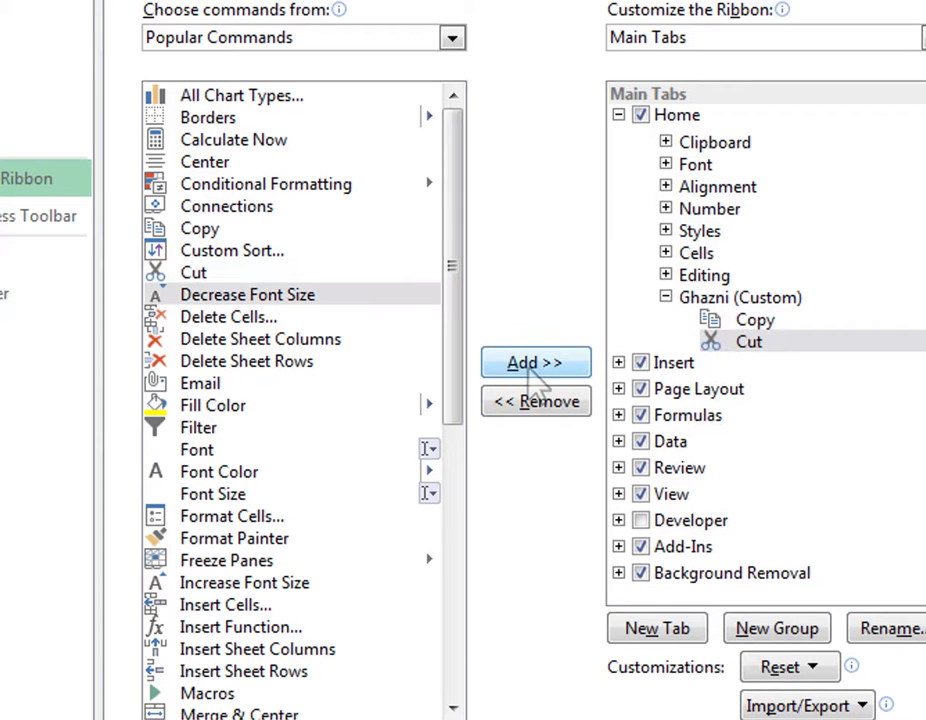
pyautogui.click(208, 406)
pyautogui.click(548, 367)
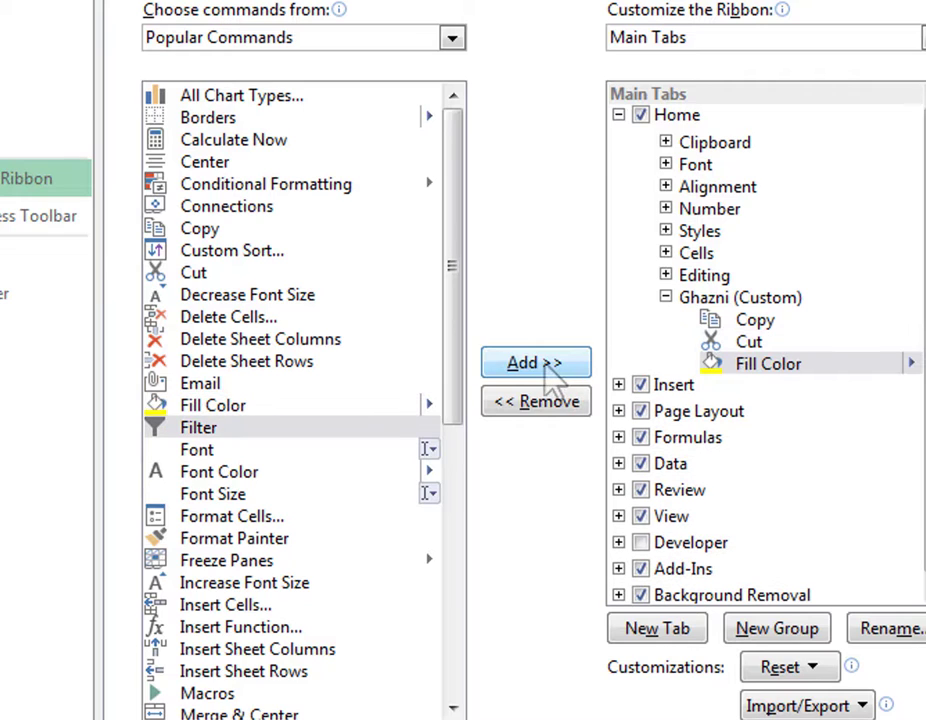
# Add the Macros and Save commands to the Ghazni group as well.
pyautogui.scroll(-1, 214, 597)
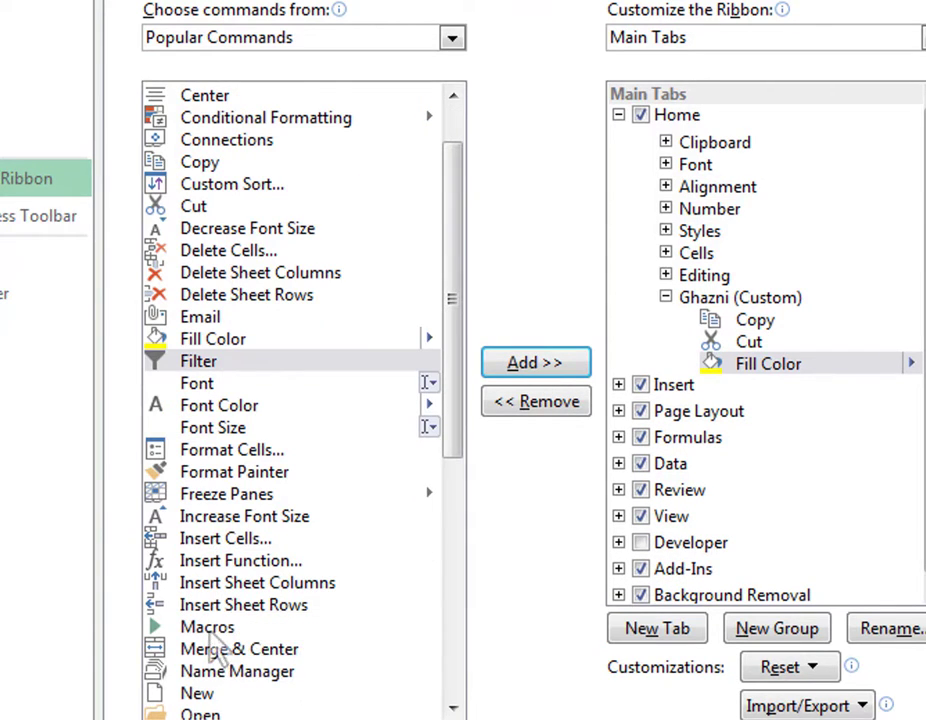
pyautogui.click(213, 634)
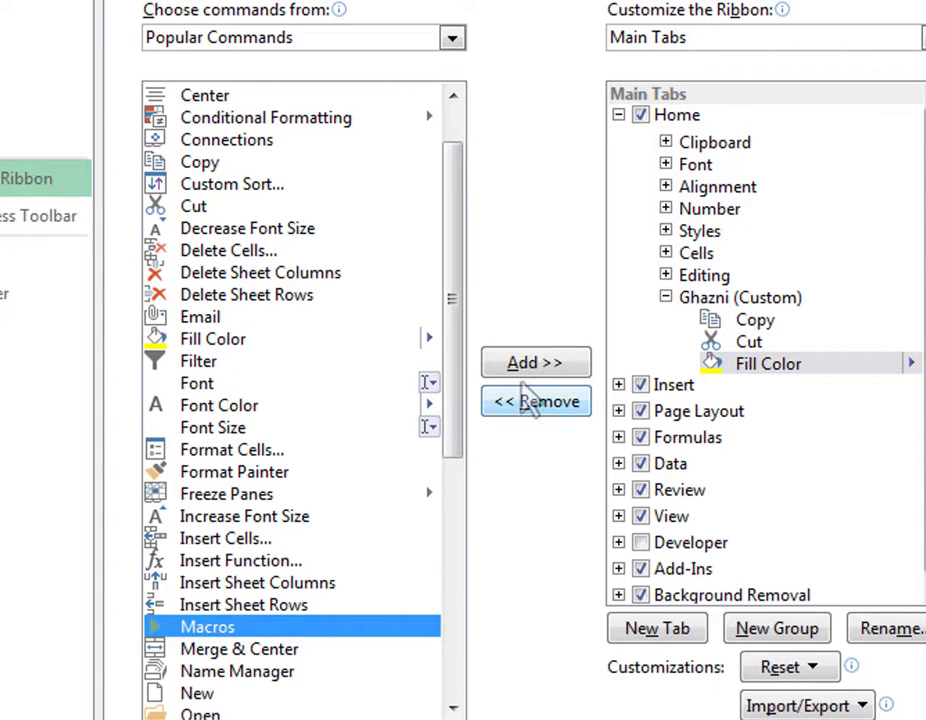
pyautogui.click(532, 366)
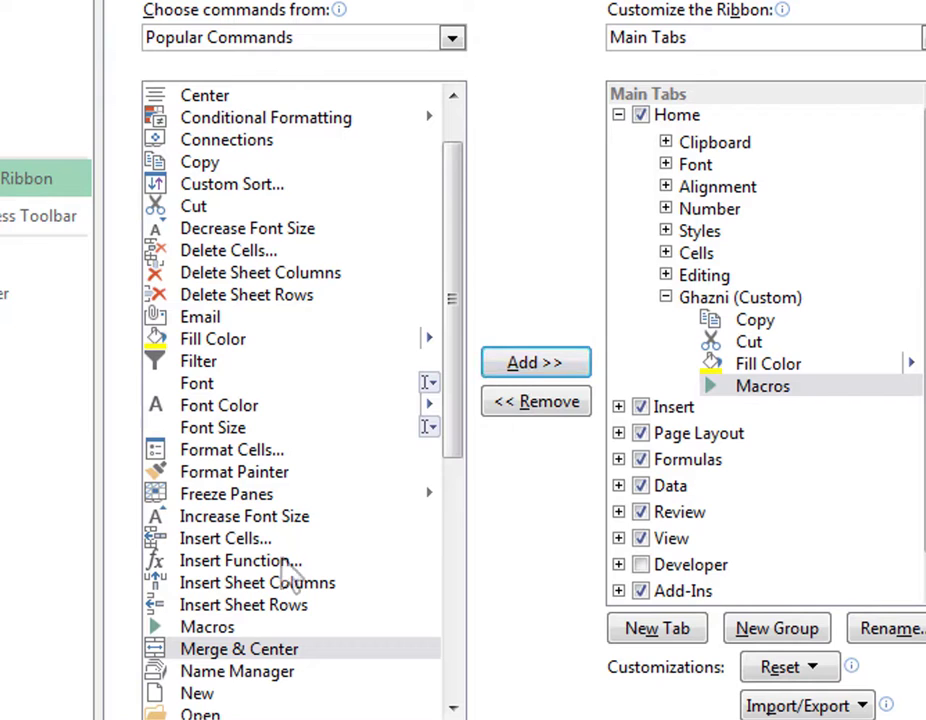
pyautogui.scroll(-1, 281, 615)
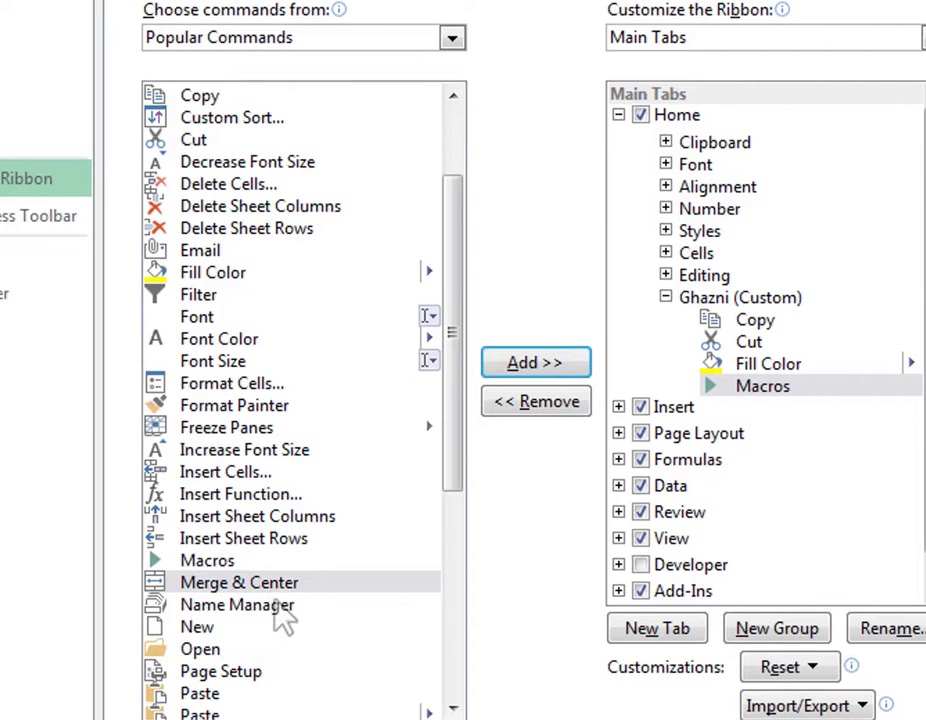
pyautogui.scroll(-3, 280, 610)
pyautogui.scroll(-2, 280, 612)
pyautogui.scroll(-1, 284, 617)
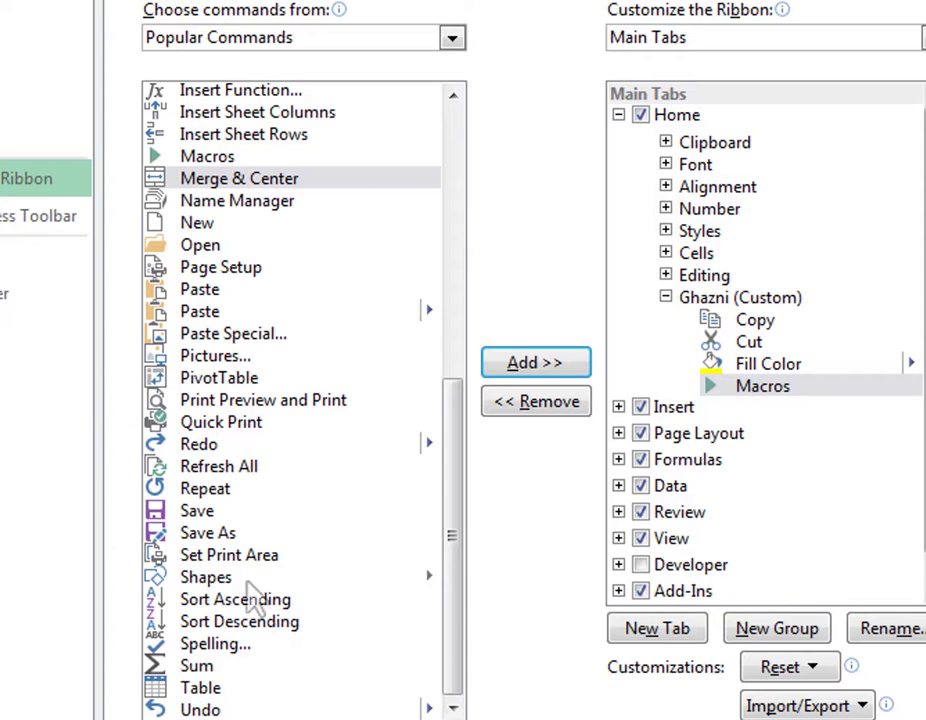
pyautogui.click(255, 510)
pyautogui.click(534, 368)
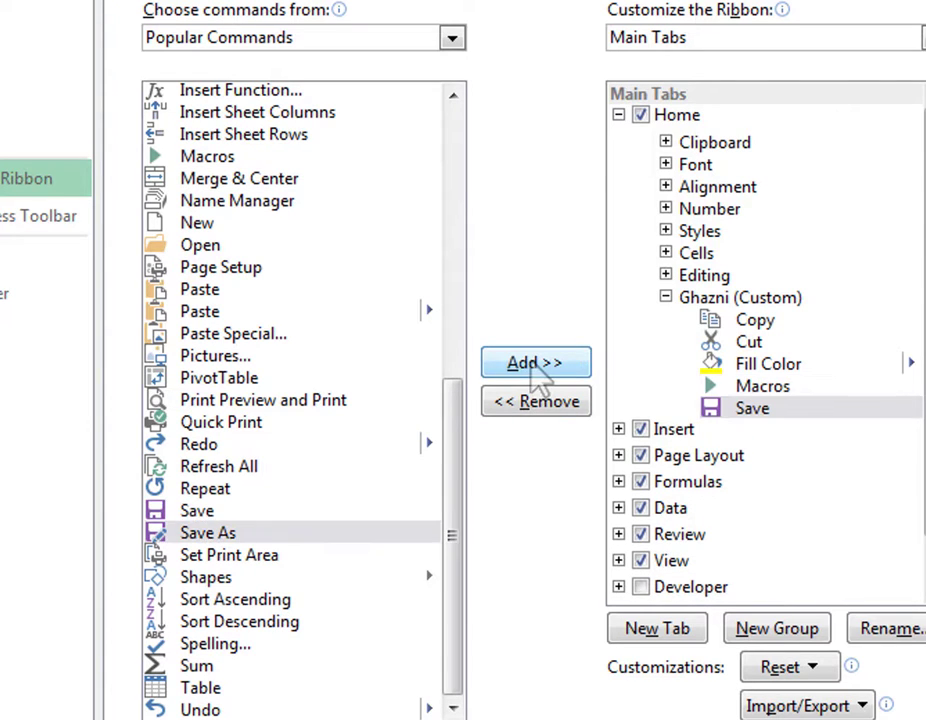
pyautogui.click(740, 298)
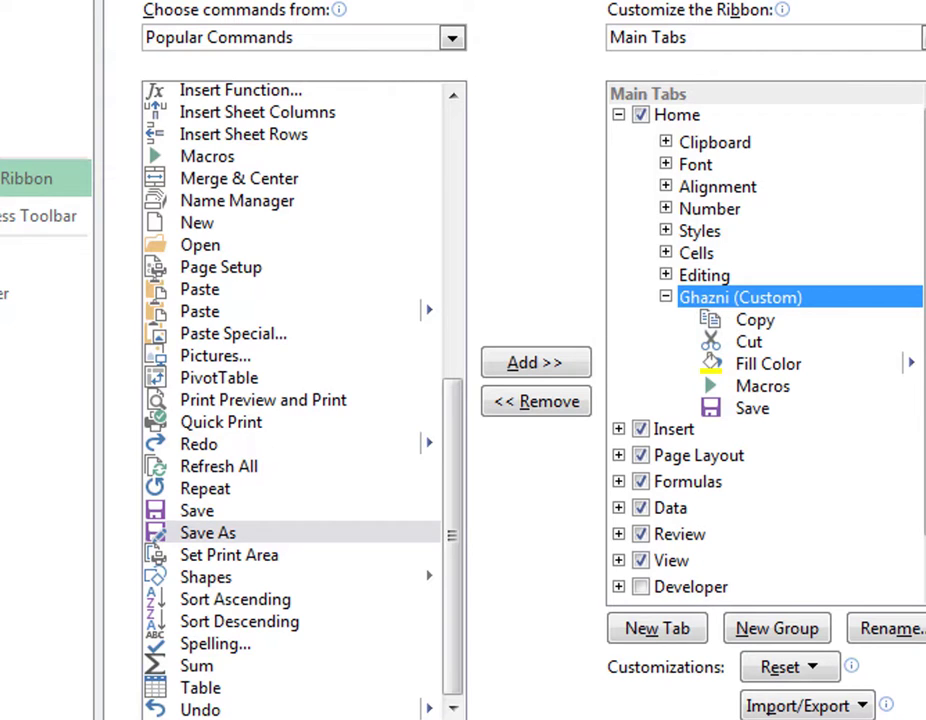
# Move Ghazni up to sit directly after Clipboard and apply the changes with OK.
pyautogui.click(924, 330)
pyautogui.click(924, 330)
pyautogui.click(924, 330)
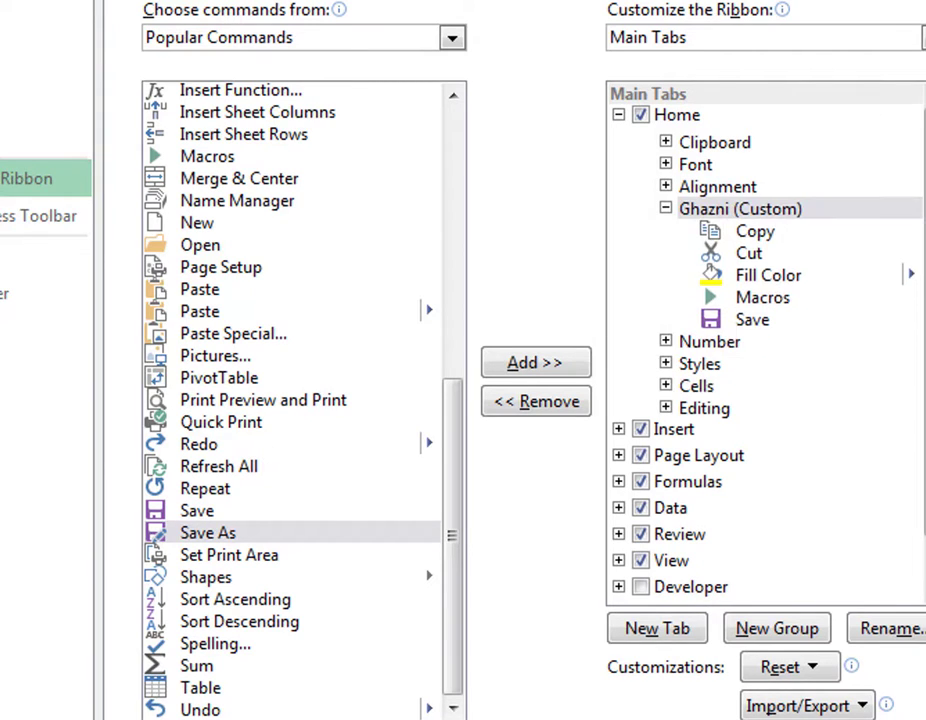
pyautogui.click(924, 330)
pyautogui.click(924, 368)
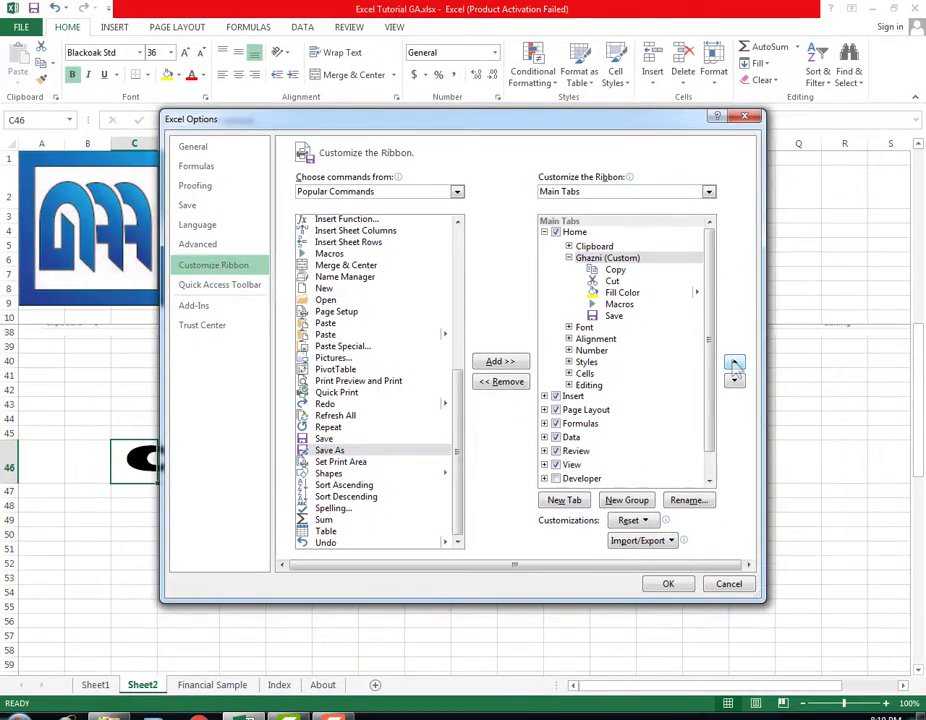
pyautogui.click(666, 584)
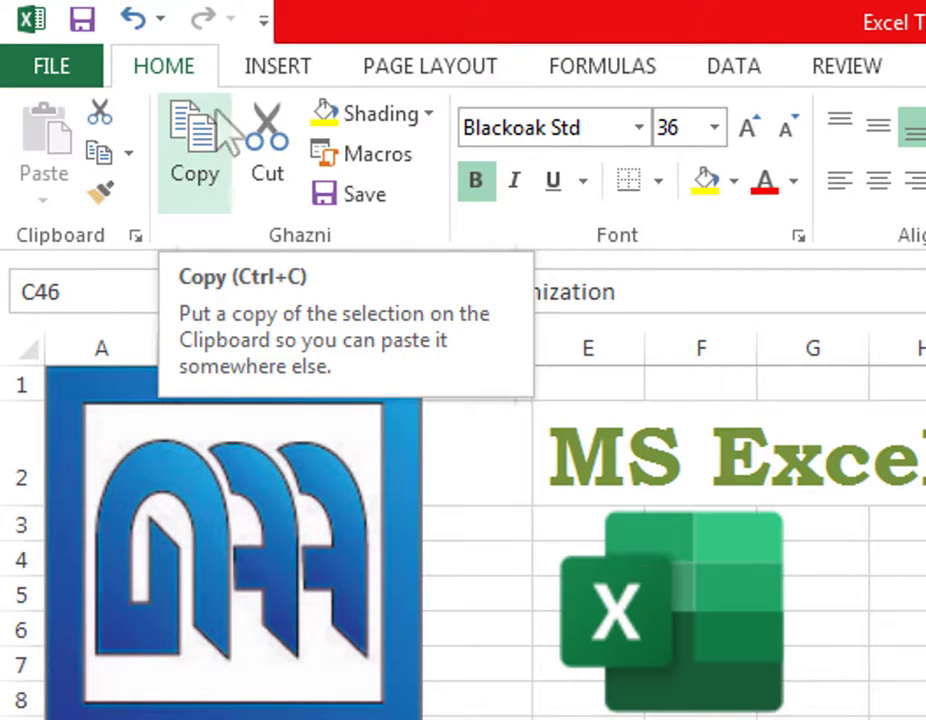
pyautogui.click(268, 70)
pyautogui.click(452, 82)
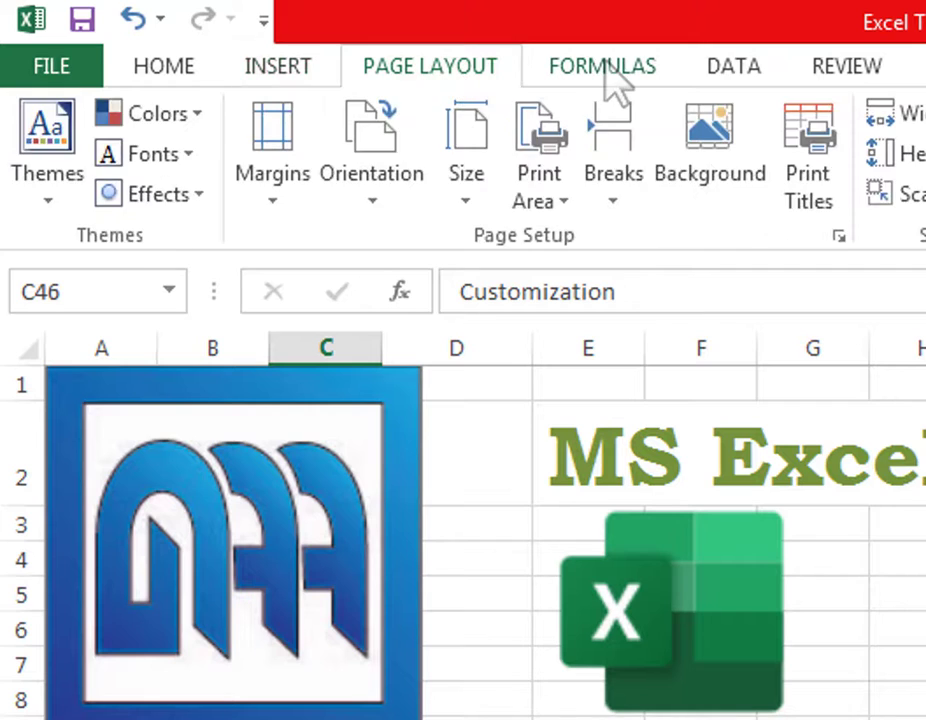
pyautogui.click(635, 72)
pyautogui.click(728, 80)
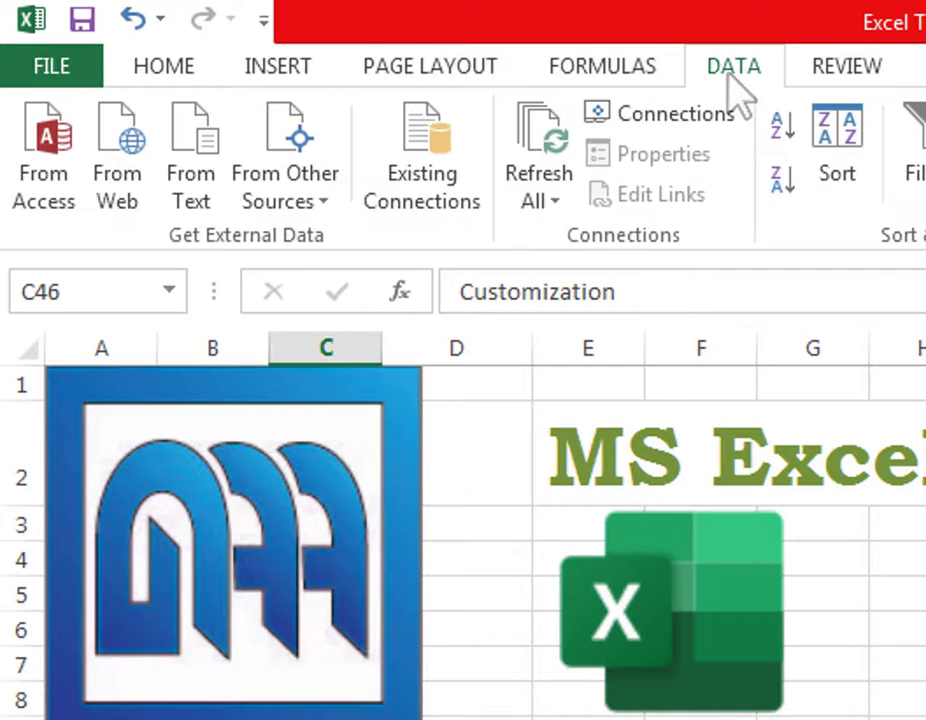
pyautogui.click(172, 74)
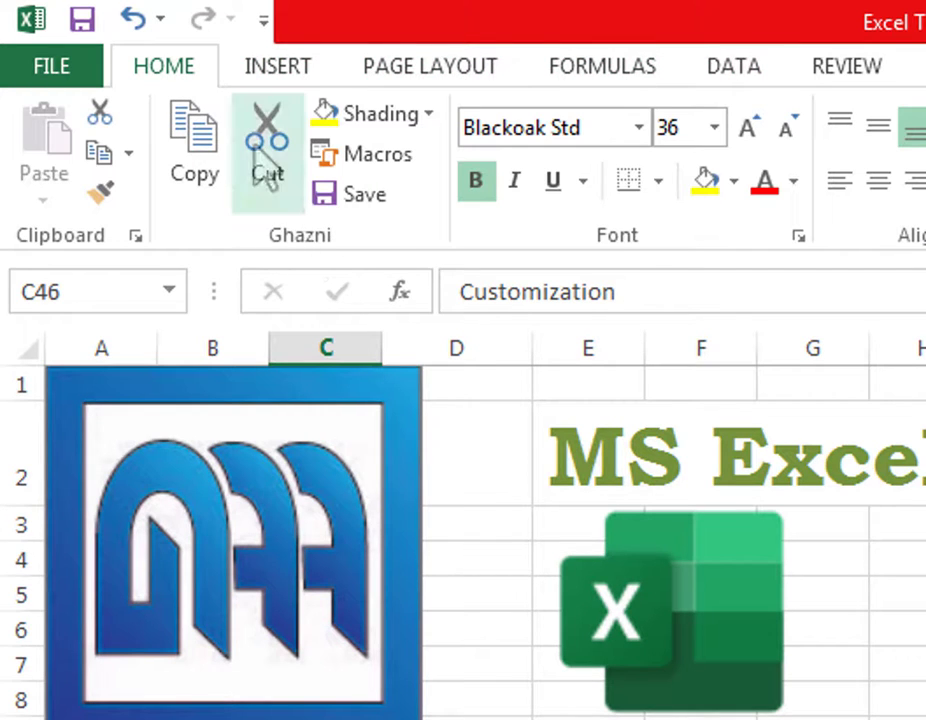